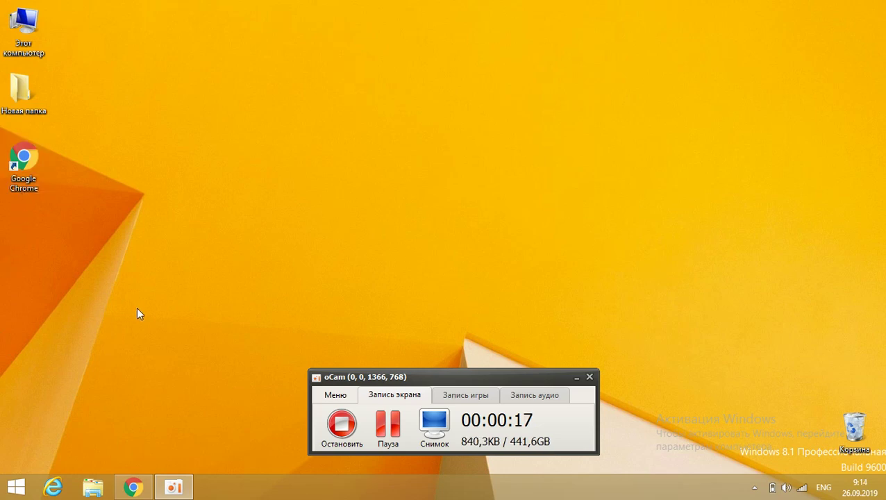
Step: Load the Investment Map login page invest.gov.kg/investmap/login.xhtml in Google Chrome
left_click(128, 479)
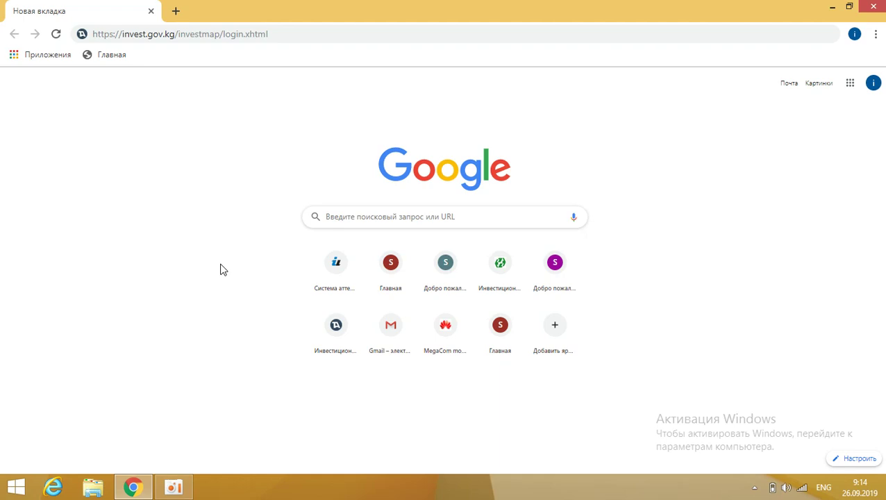
left_click(354, 38)
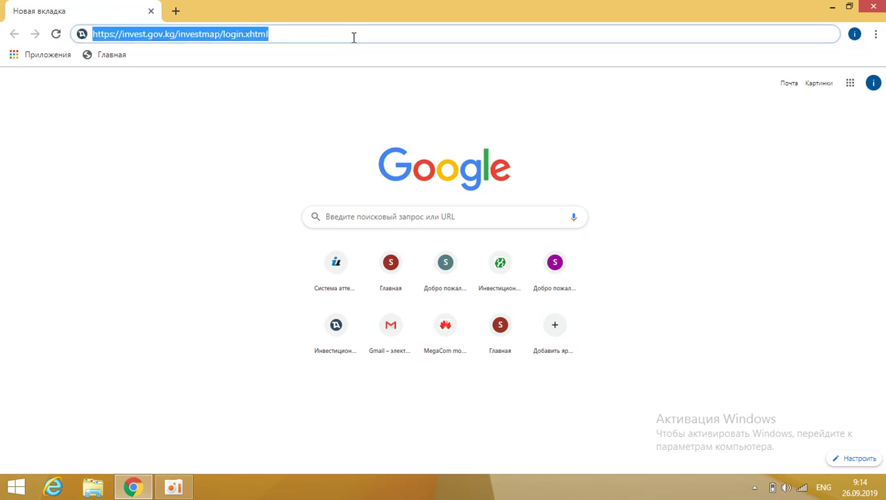
key("Return")
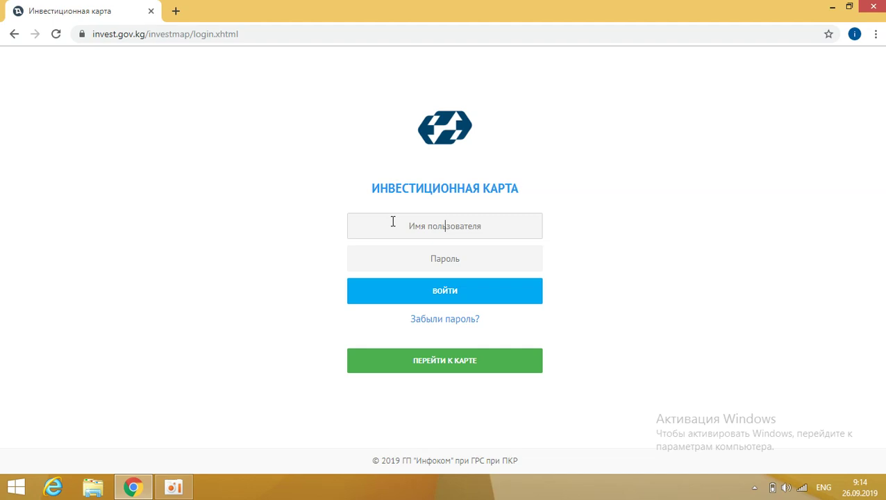
Step: Enter the account username and the password in the login form
left_click(421, 264)
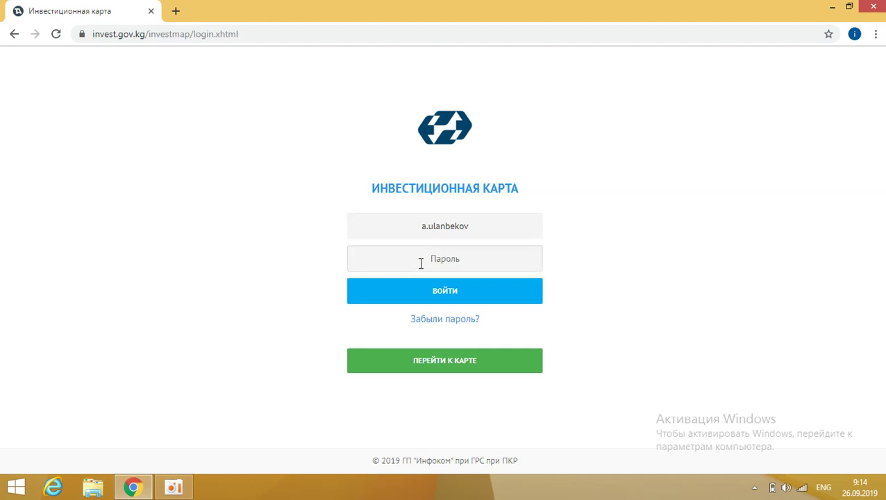
type("••••••••")
Step: Sign in with ВОЙТИ and switch the admin panel language to Russian (РУС)
left_click(421, 292)
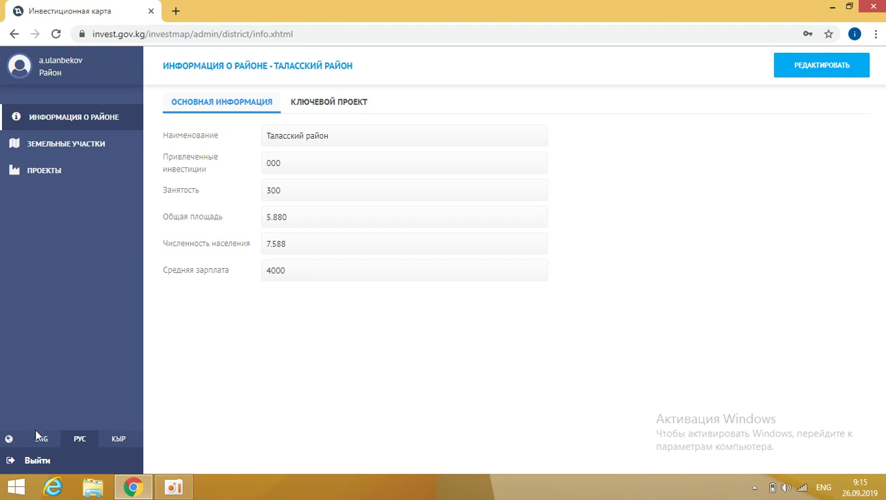
left_click(93, 441)
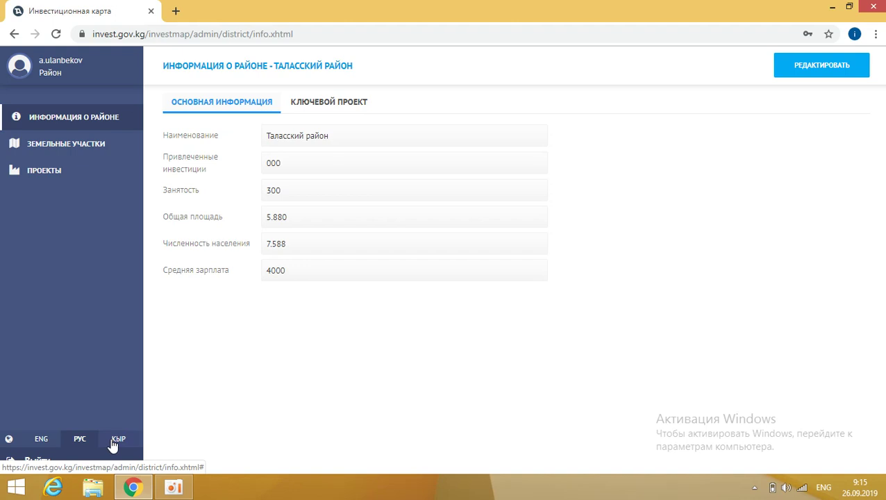
Step: Switch the interface to Kyrgyz (КЫР) and reload the РАЙОН ЖӨНҮНДӨ МААЛЫМАТ district page
left_click(112, 441)
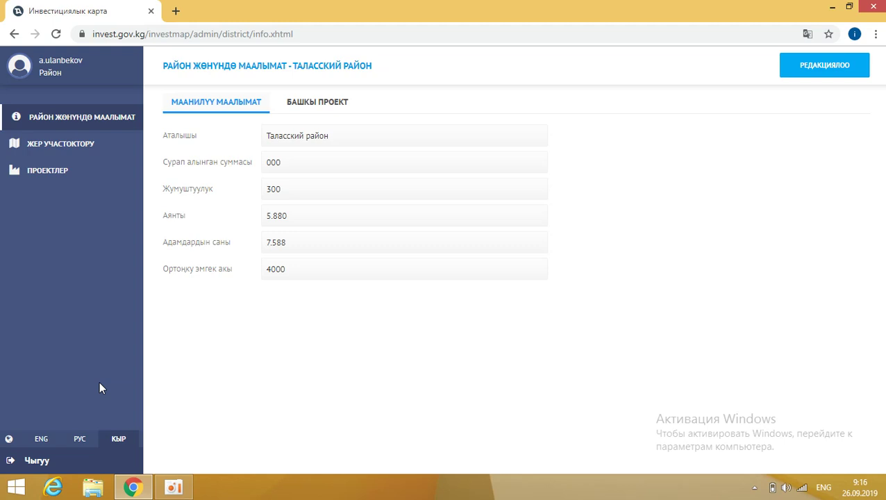
left_click(80, 124)
Step: Edit the district and check the БАШКЫ ПРОЕКТ project list, leaving 'Проектти тандаңыз' selected
left_click(831, 72)
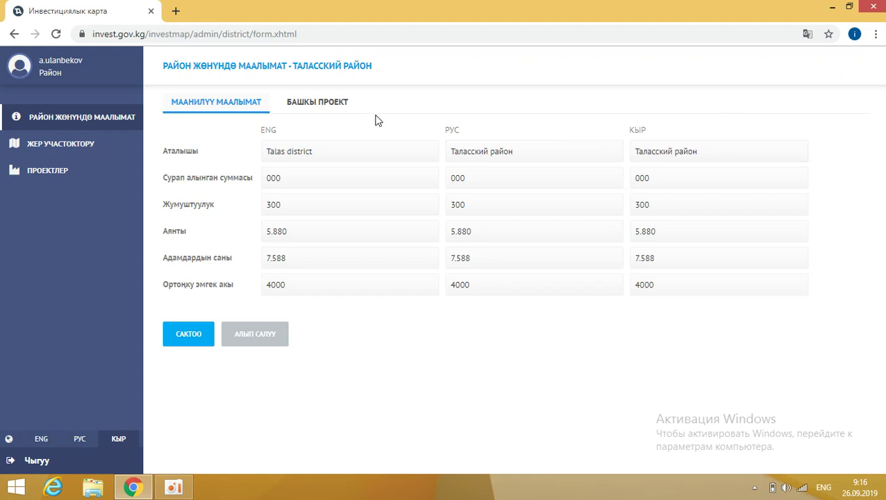
left_click(337, 107)
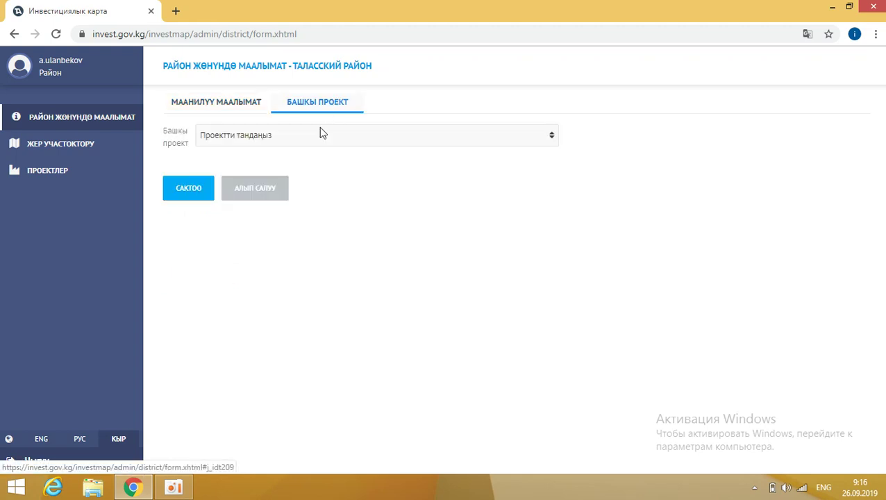
left_click(321, 133)
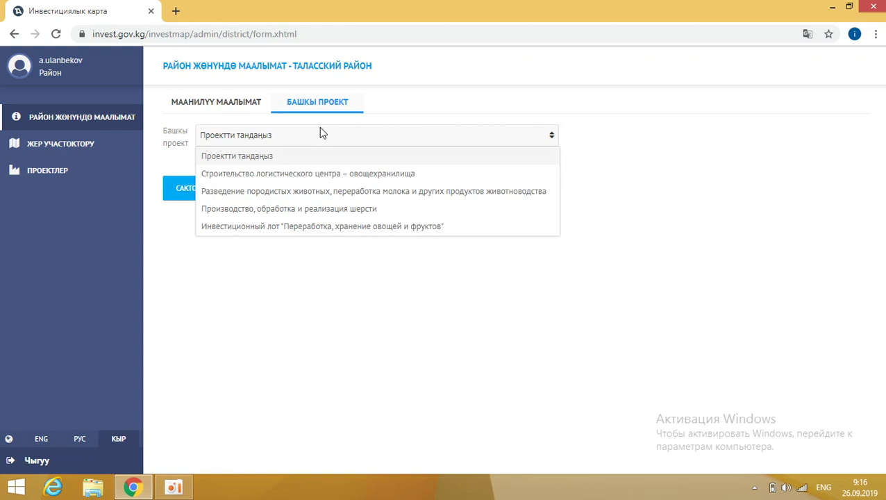
left_click(257, 322)
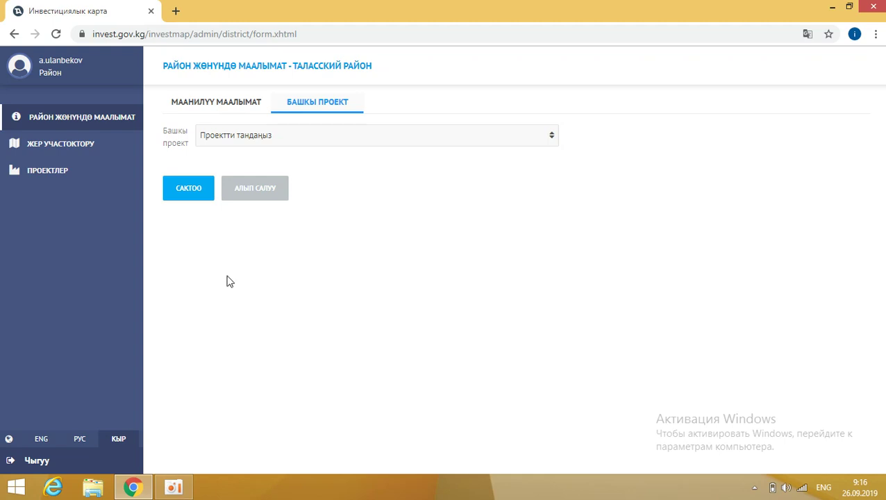
Step: Save the district information and start a new record in the ЖЕР УЧАСТОКТОРУ land plots list
left_click(188, 201)
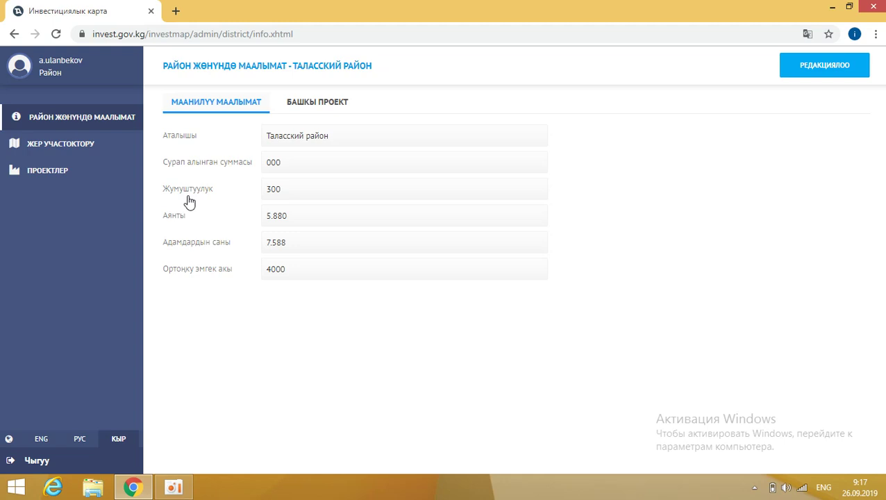
left_click(99, 152)
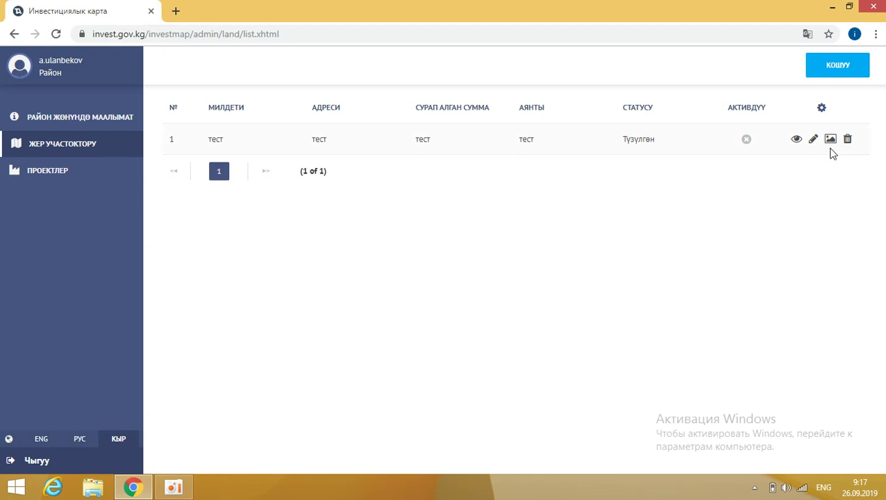
left_click(846, 74)
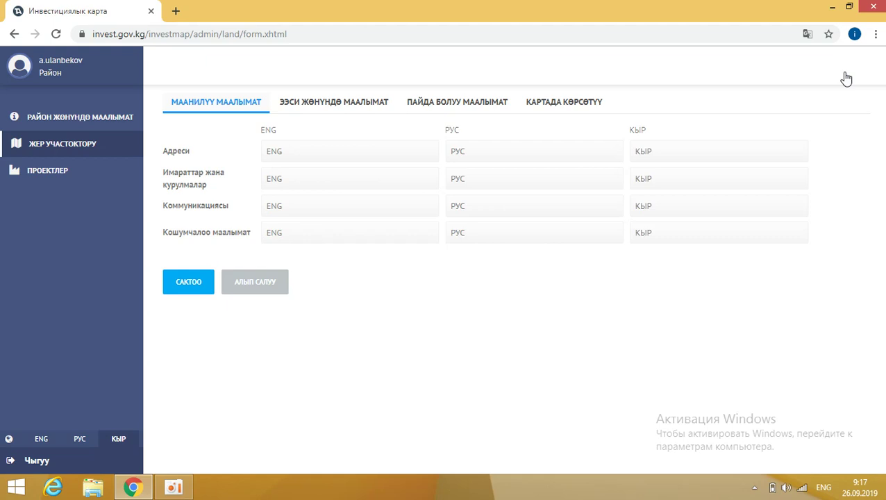
Step: Place the land plot's marker in Talas oblast at 72.41608021874994, 42.31420712417588, then return to the list
left_click(362, 102)
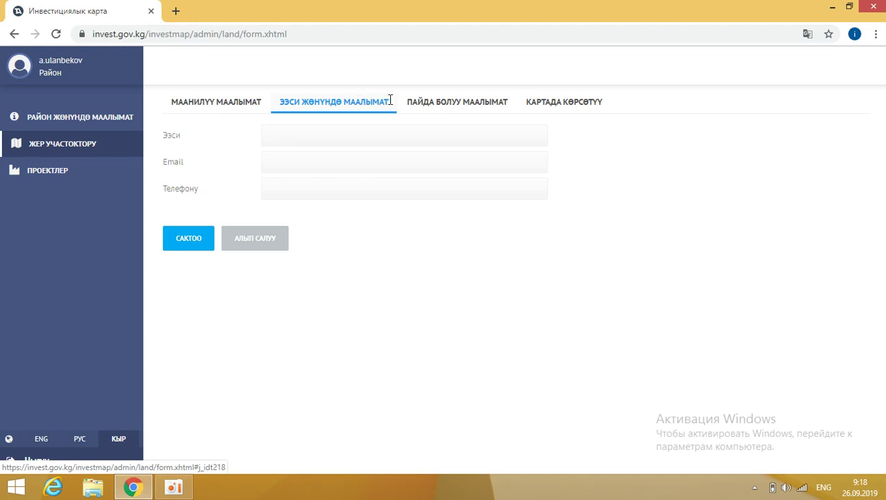
left_click(421, 105)
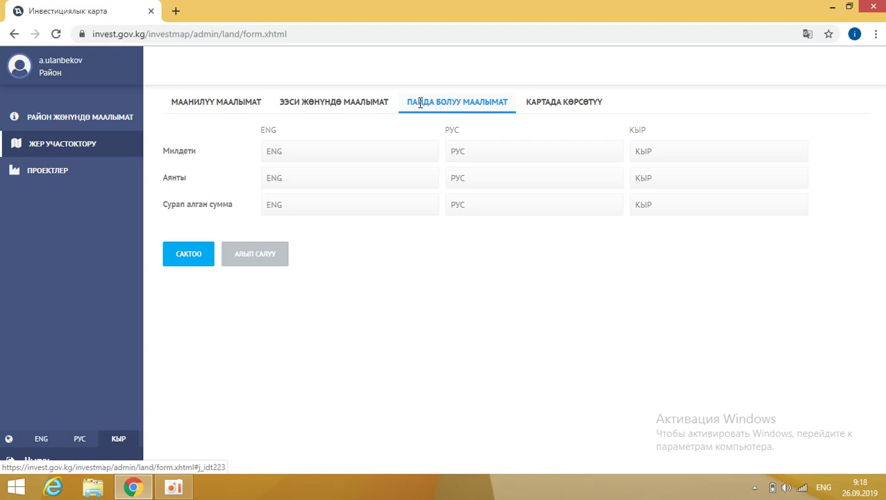
left_click(563, 110)
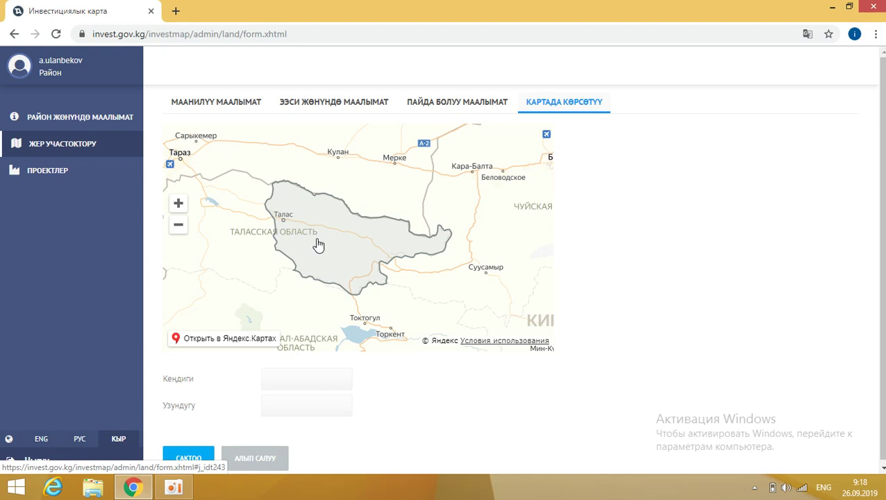
left_click(319, 245)
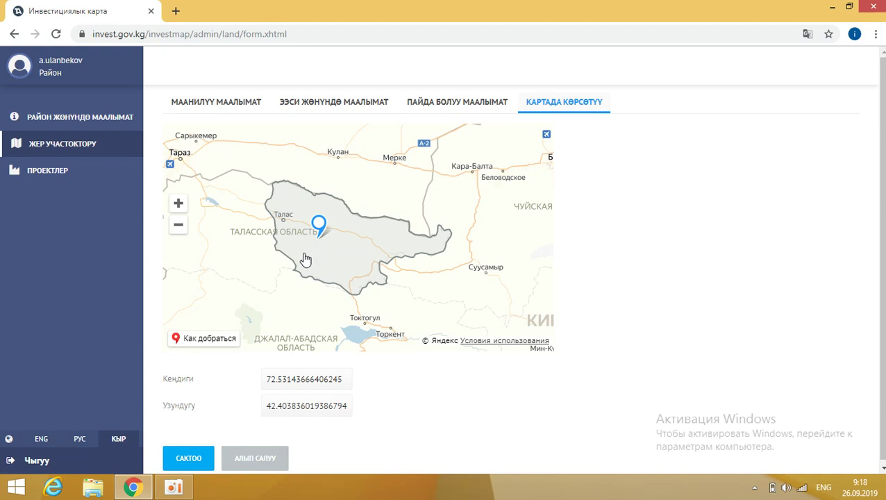
left_click(306, 259)
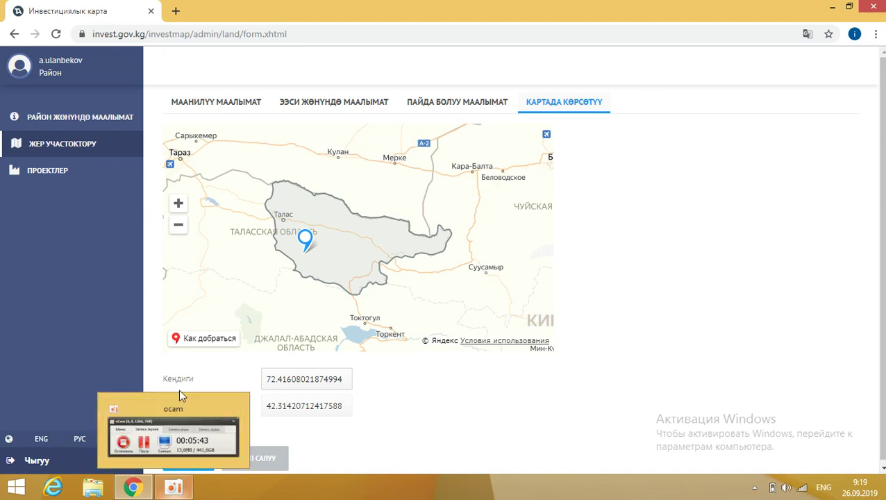
left_click(66, 143)
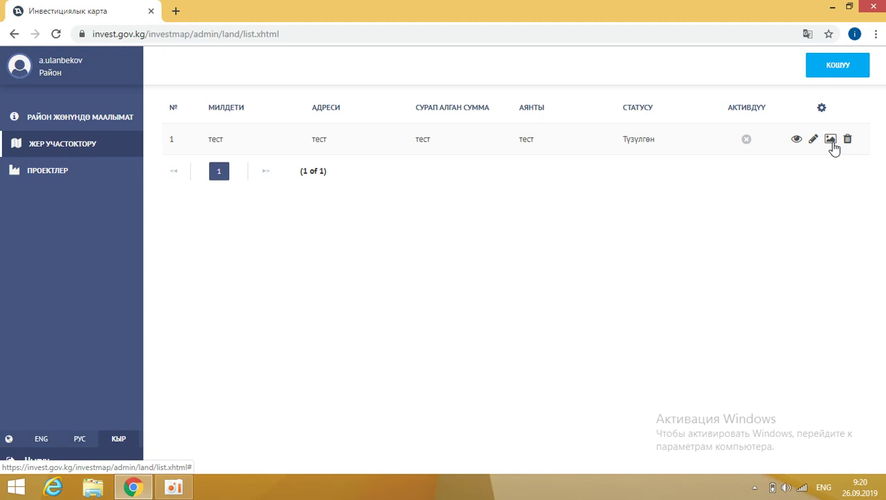
Step: Open the 'Фотографиялар - тест' photos page of the тест land plot
left_click(832, 141)
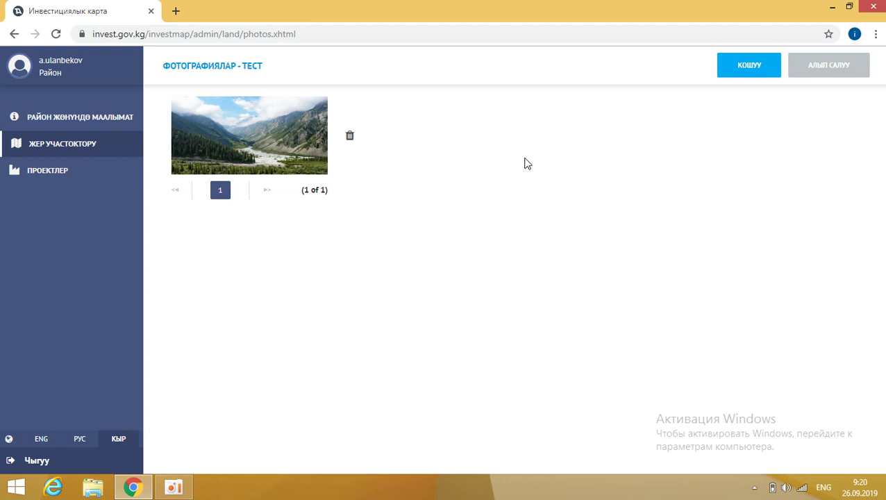
left_click(738, 79)
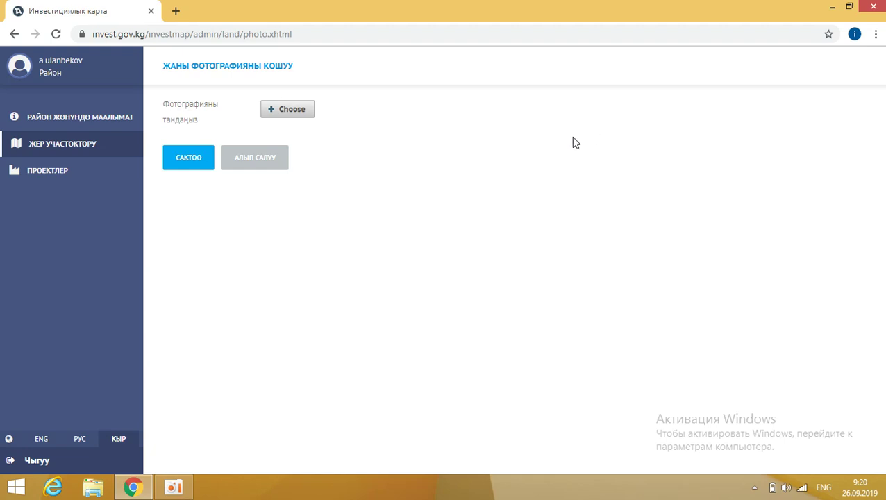
left_click(297, 111)
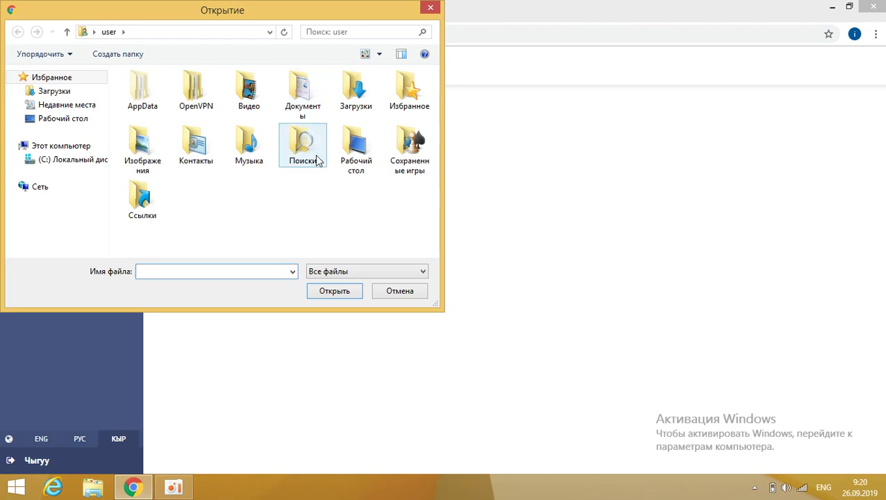
left_click(432, 8)
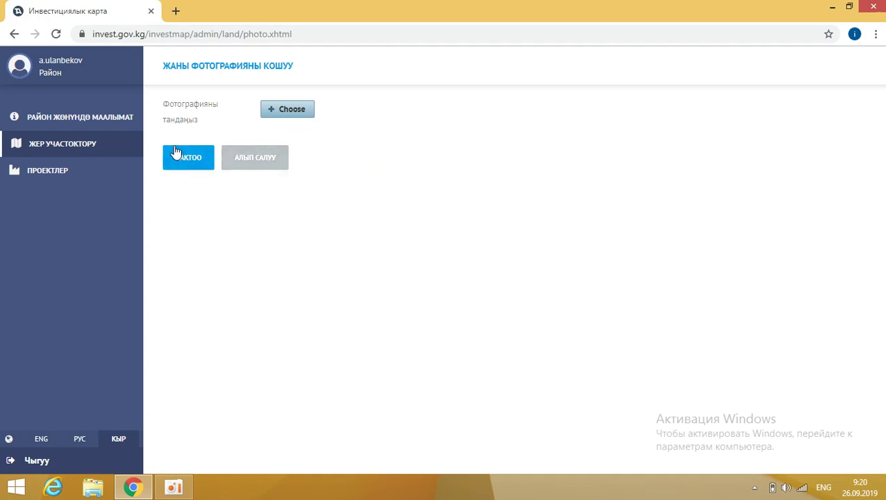
left_click(14, 34)
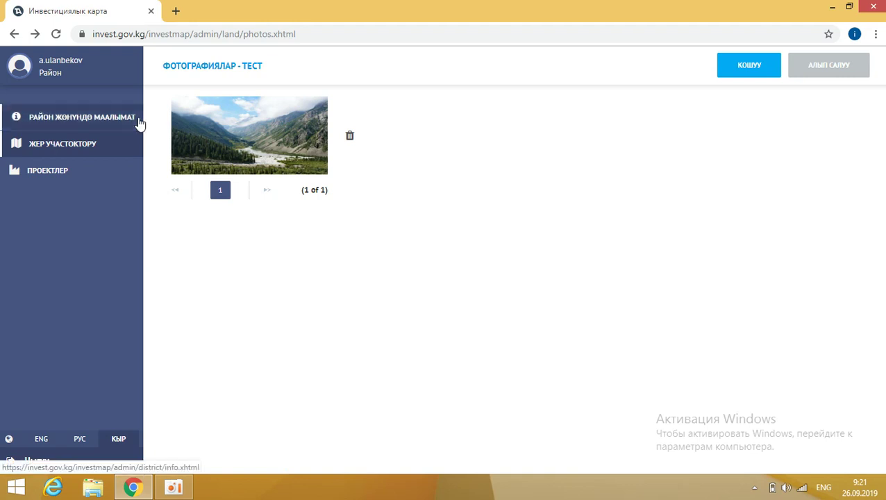
Step: Go back to the land plots list and open the ПРОЕКТЛЕР projects list
left_click(16, 34)
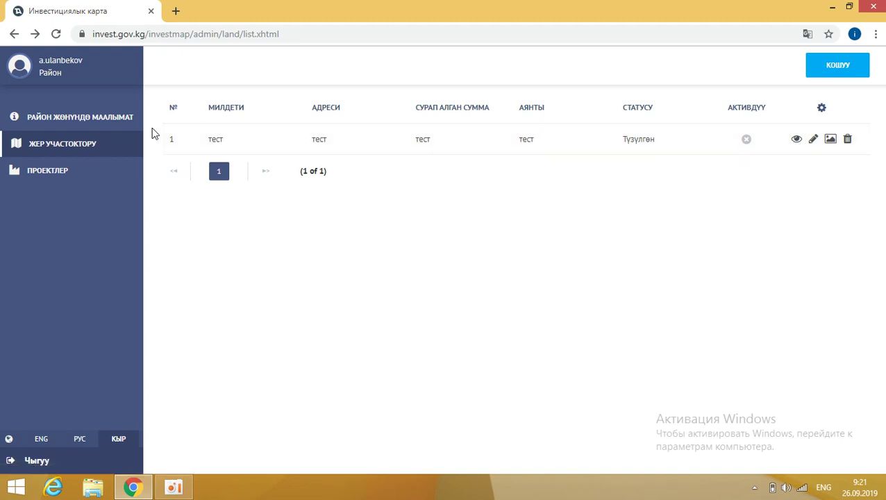
left_click(114, 172)
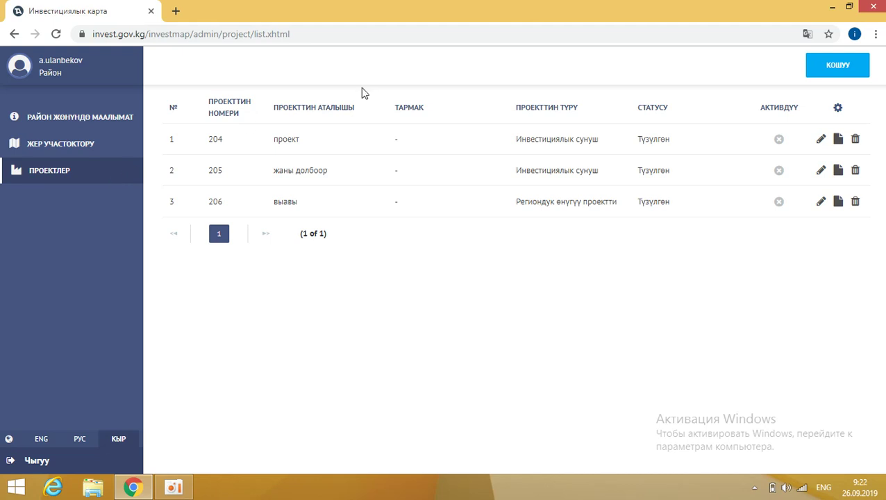
Step: Start a new project and open its КАРТАДА КӨРСӨТҮҮ map section, coordinates at 0.0
left_click(840, 67)
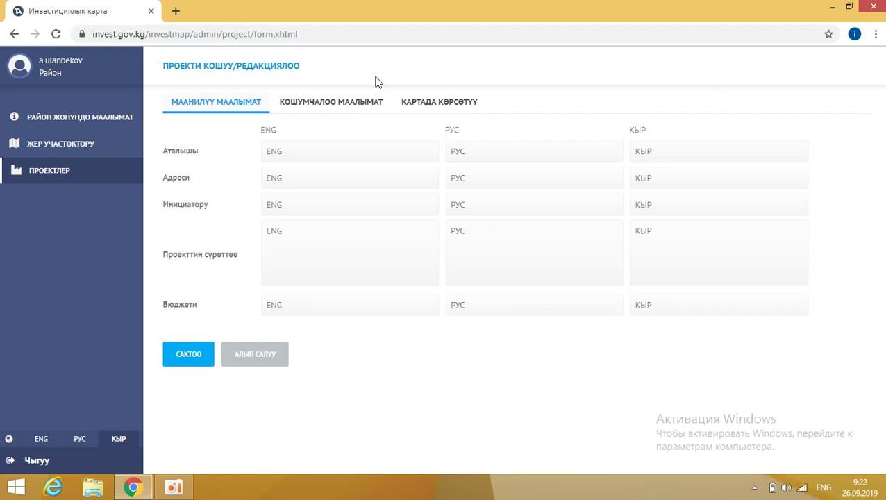
left_click(371, 104)
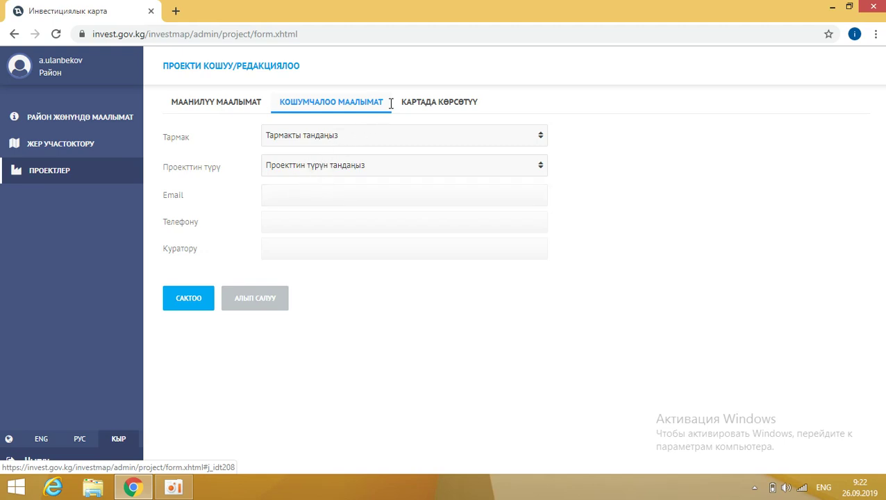
left_click(414, 102)
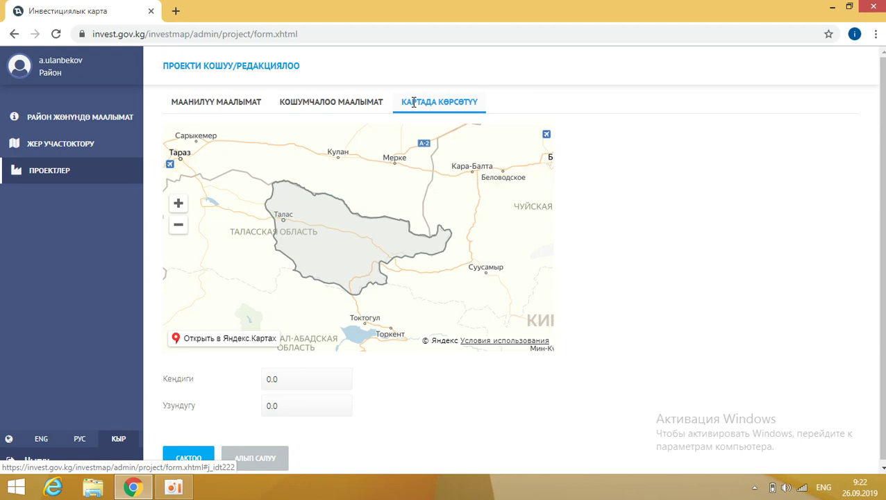
Step: Place and reposition the project's map marker, then return to the ПРОЕКТЛЕР list showing projects 204–206
left_click(283, 236)
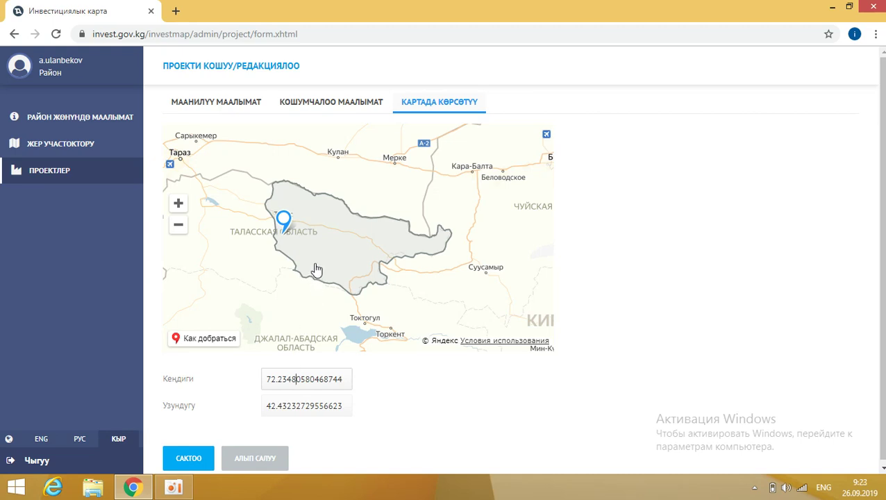
left_click(316, 269)
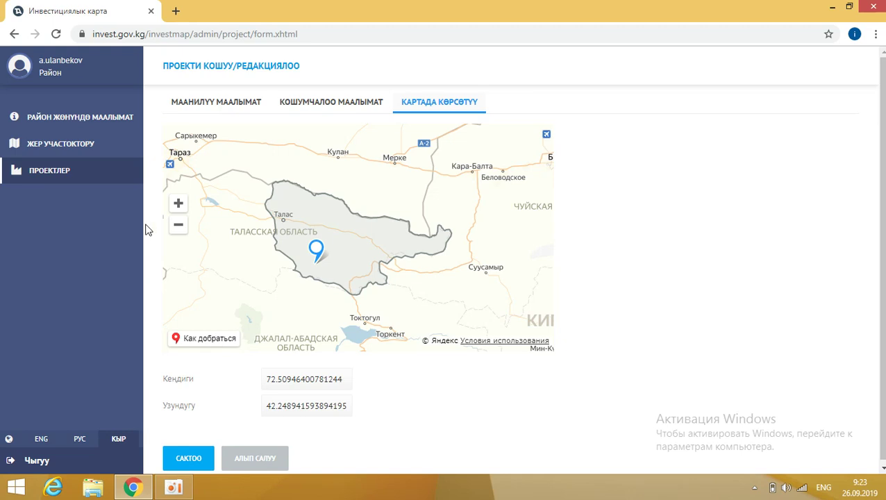
left_click(91, 176)
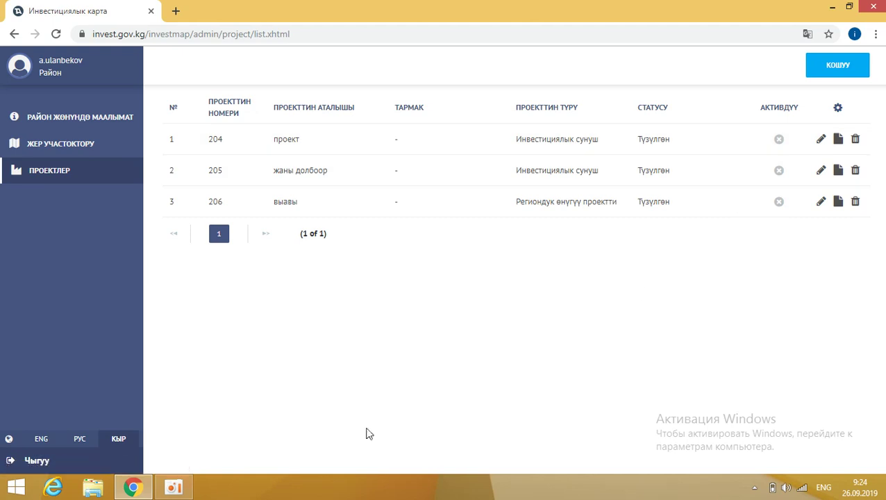
left_click(175, 494)
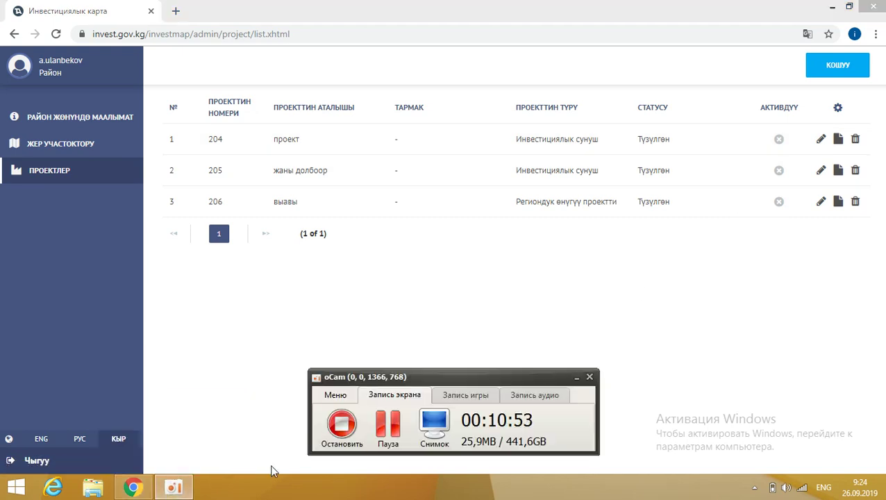